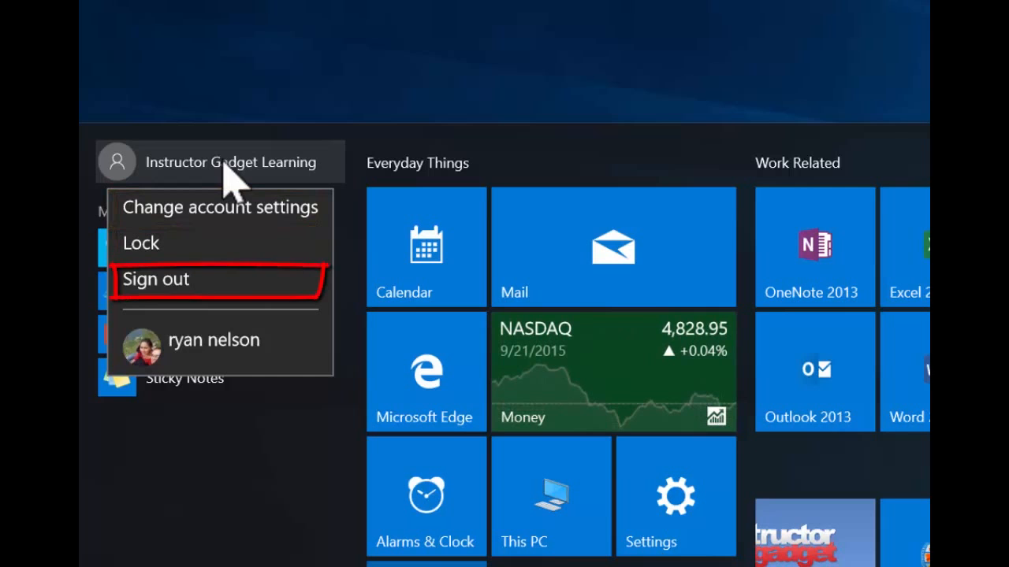
# Examine the account options and File Explorer's list of pinned and frequent folders in the Start menu
pyautogui.click(174, 386)
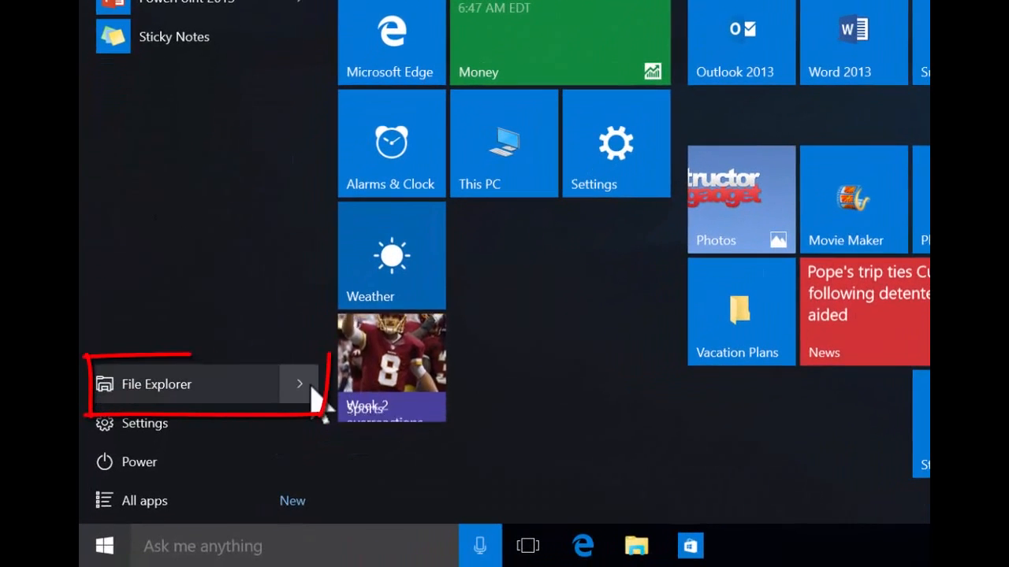
pyautogui.click(309, 385)
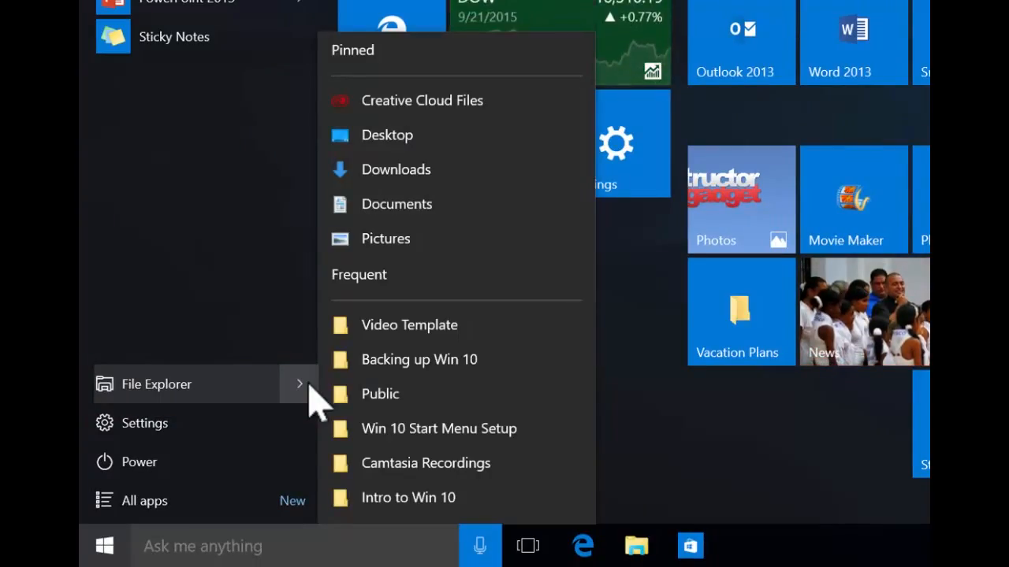
pyautogui.click(239, 229)
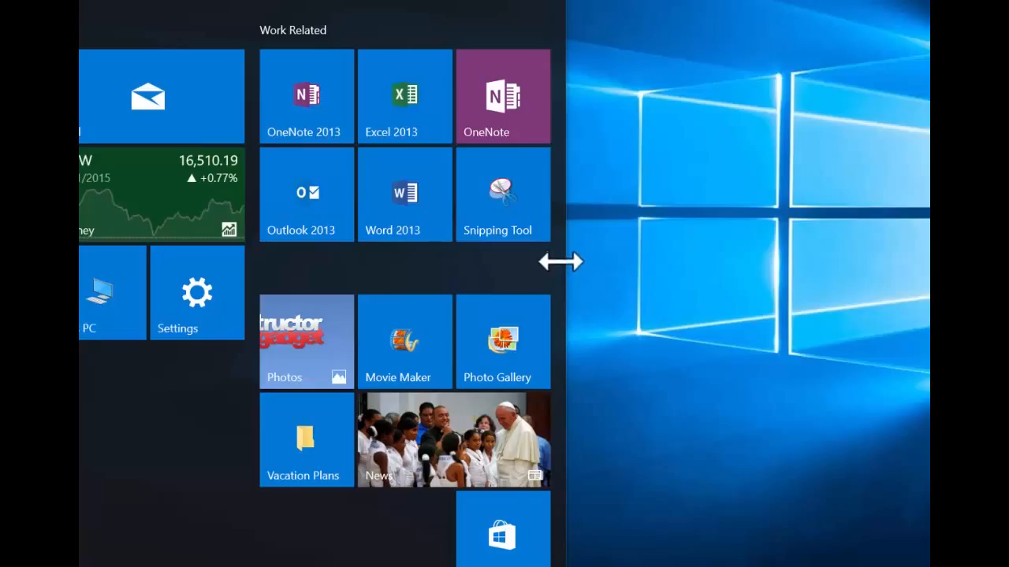
# Resize the Start menu, trying three and one tile-group columns before settling on two columns, and make it slightly taller
pyautogui.moveTo(563, 268); pyautogui.dragTo(872, 261)
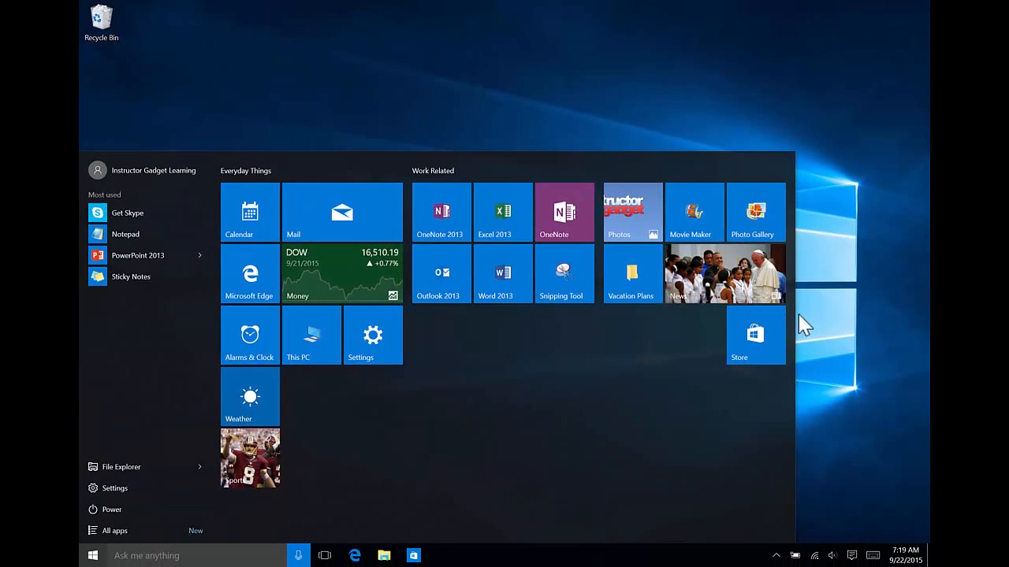
pyautogui.moveTo(619, 353); pyautogui.dragTo(398, 351)
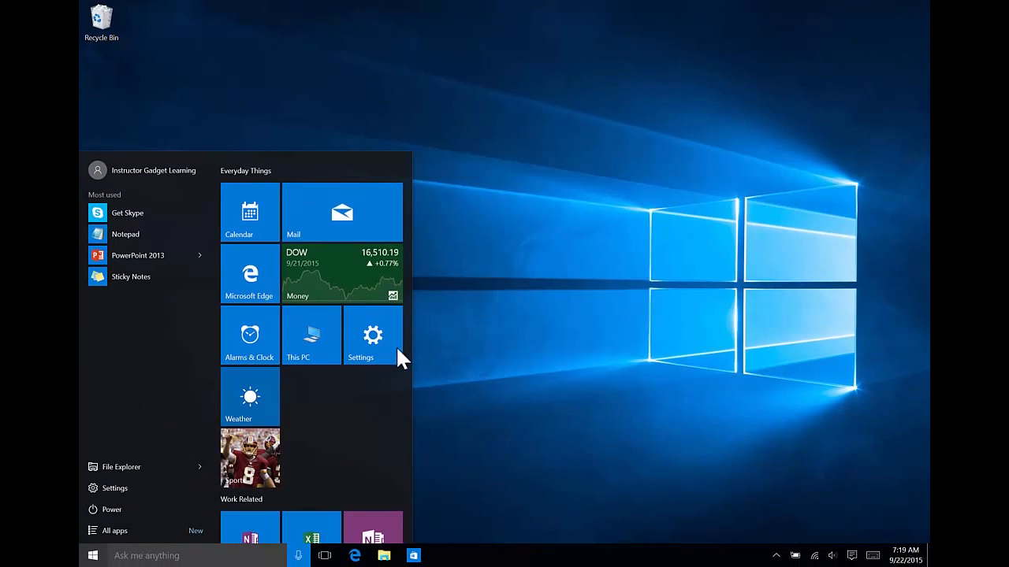
pyautogui.moveTo(468, 345); pyautogui.dragTo(564, 338)
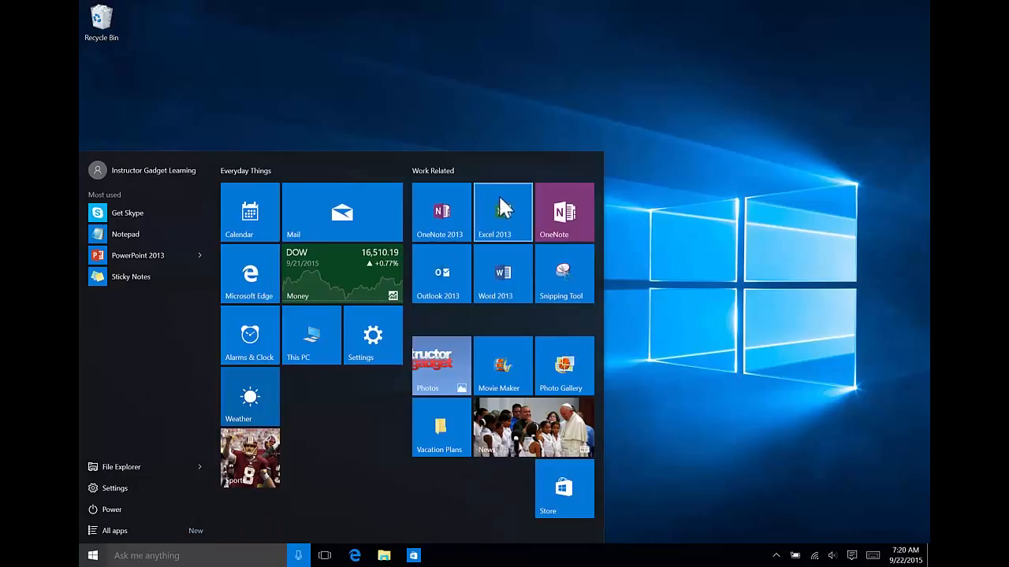
pyautogui.moveTo(466, 146); pyautogui.dragTo(454, 104)
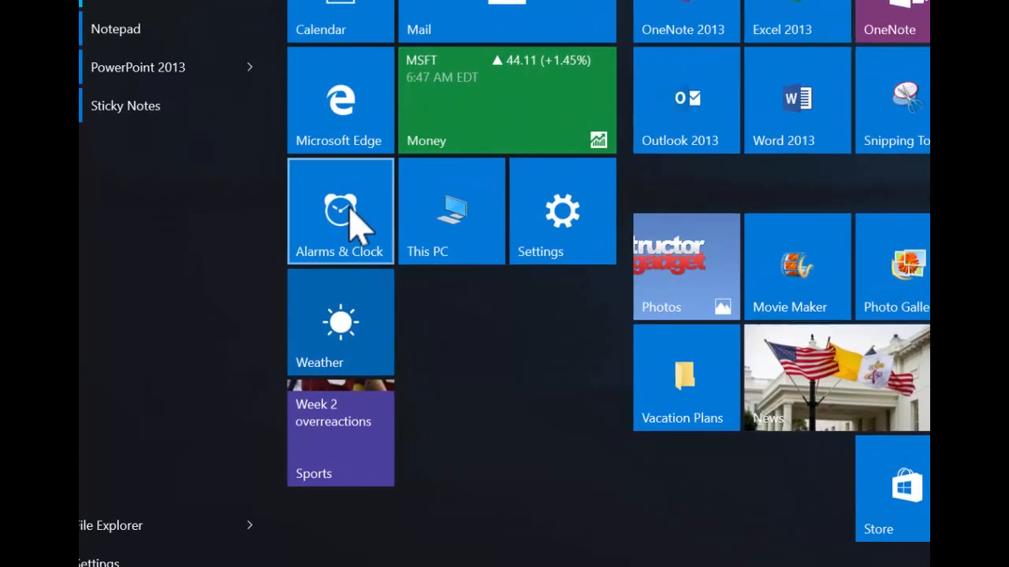
# Unpin the Alarms & Clock, Snipping Tool and Store tiles from Start
pyautogui.rightClick(350, 211)
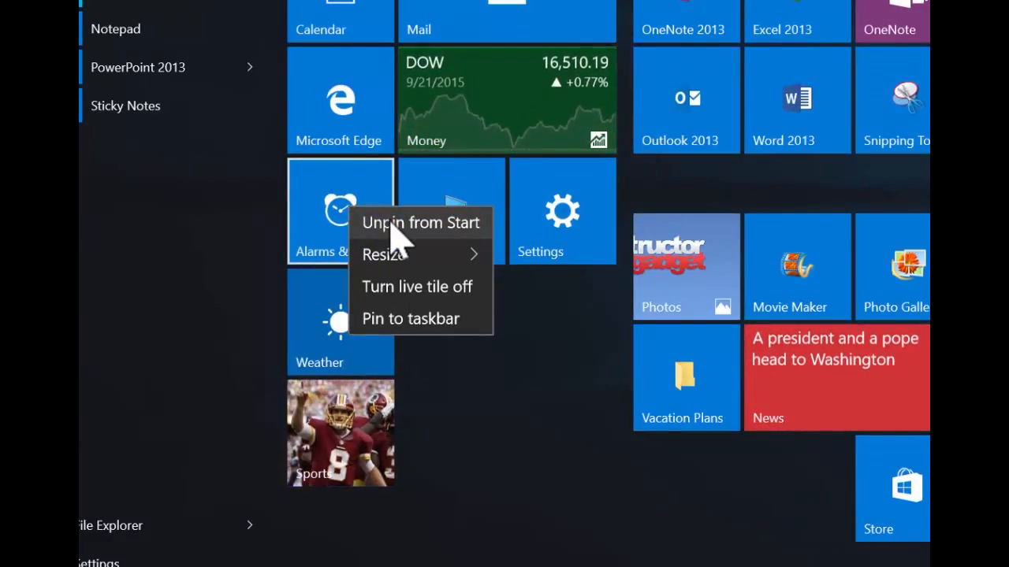
pyautogui.click(392, 224)
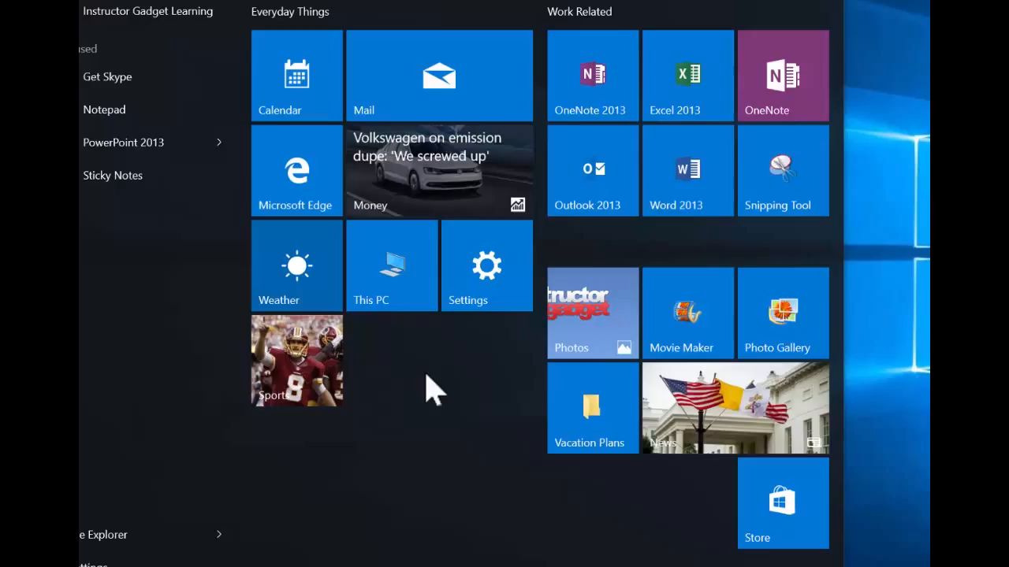
pyautogui.rightClick(788, 202)
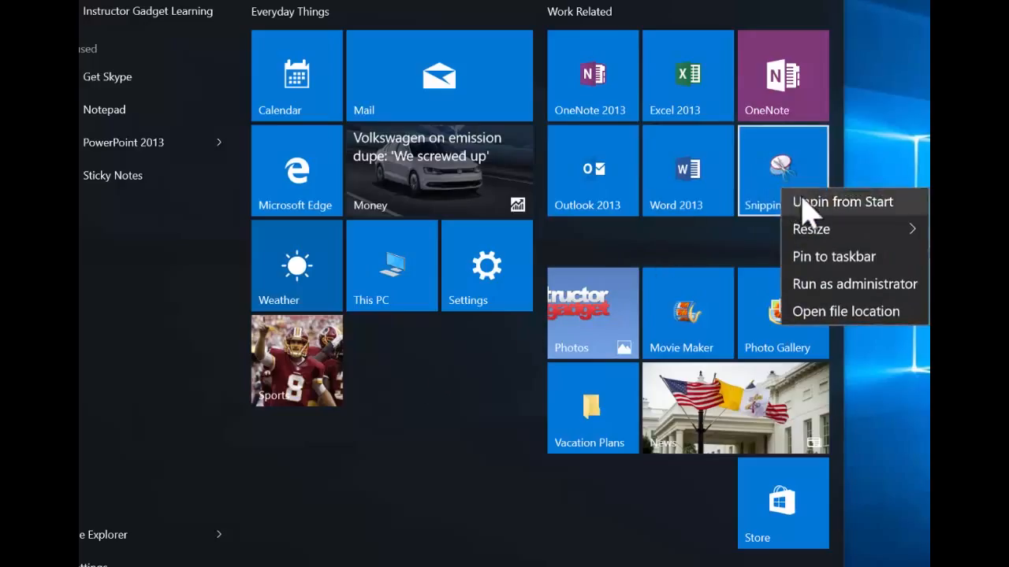
pyautogui.click(805, 197)
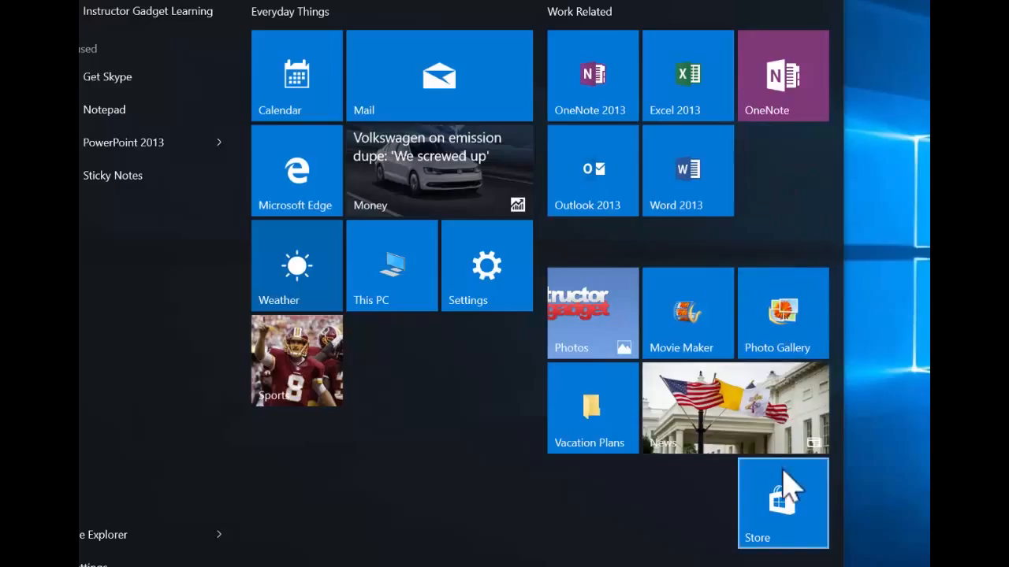
pyautogui.rightClick(780, 516)
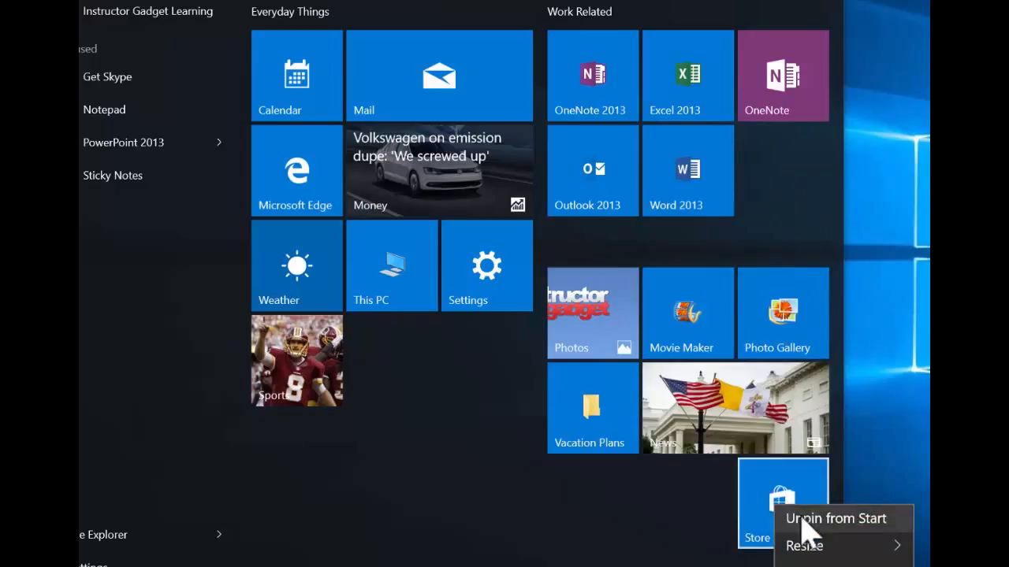
pyautogui.click(784, 519)
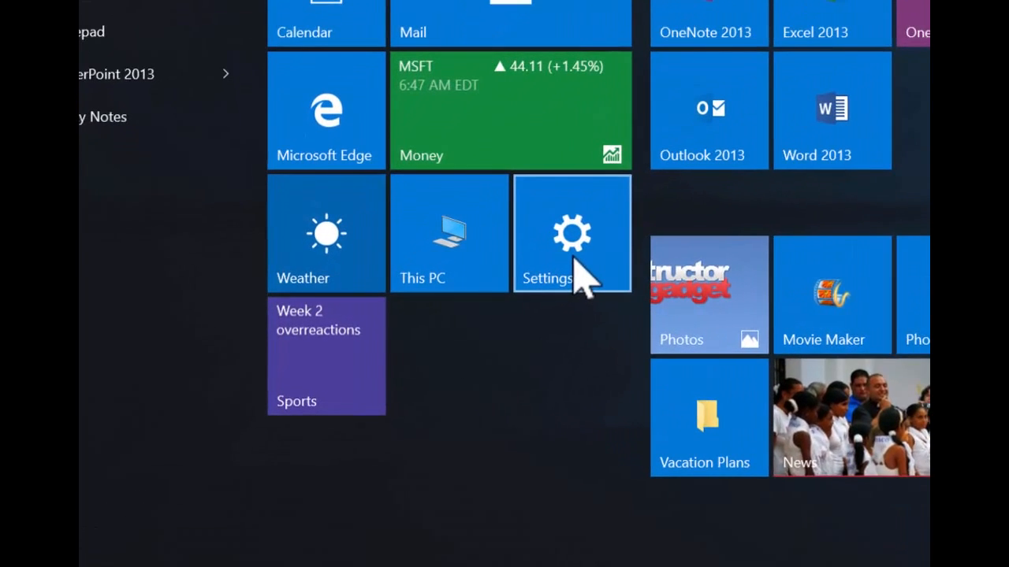
# Move the Settings tile beneath Microsoft Edge, and gather the Money, News and Sports tiles in a new group below Everyday Things
pyautogui.moveTo(581, 276); pyautogui.dragTo(313, 248)
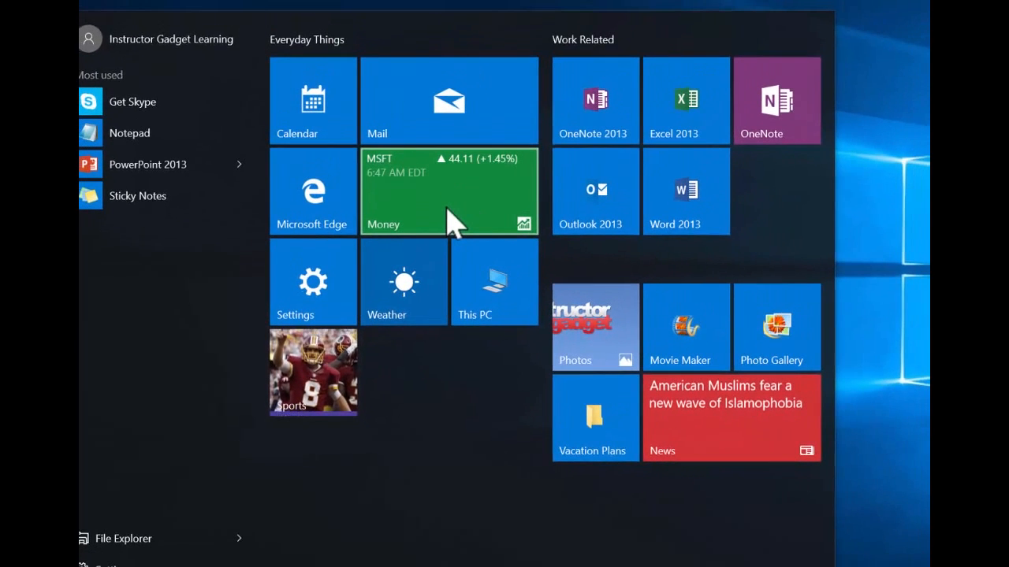
pyautogui.moveTo(446, 209); pyautogui.dragTo(355, 501)
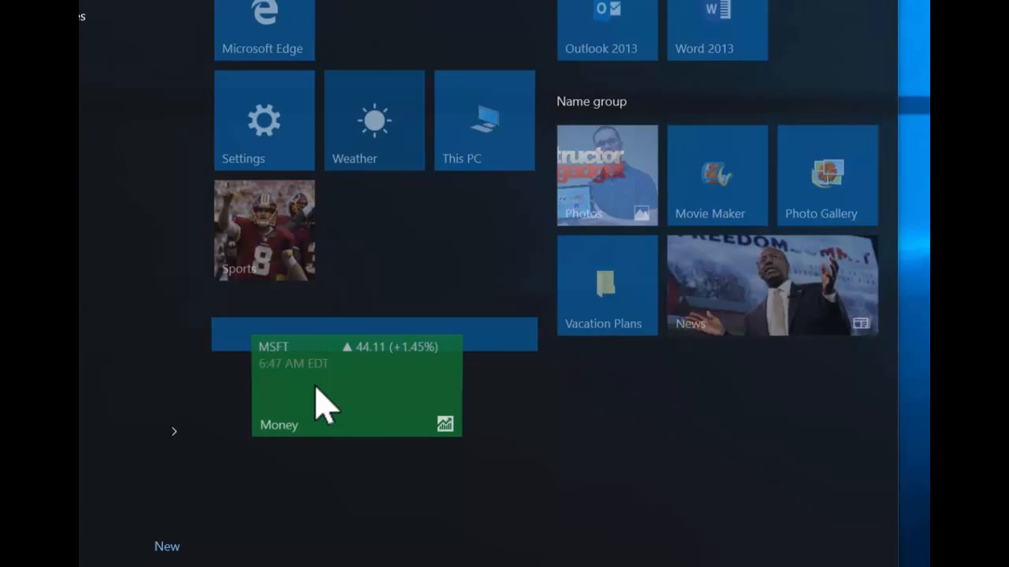
pyautogui.moveTo(315, 386); pyautogui.dragTo(274, 383)
pyautogui.moveTo(274, 384); pyautogui.dragTo(277, 386)
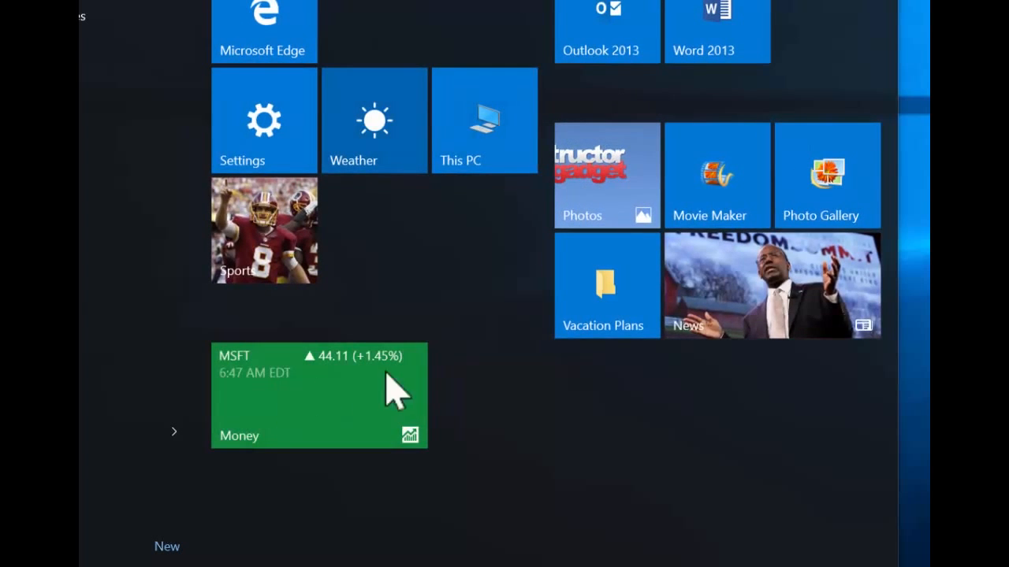
pyautogui.moveTo(725, 319); pyautogui.dragTo(244, 487)
pyautogui.moveTo(262, 228); pyautogui.dragTo(471, 294)
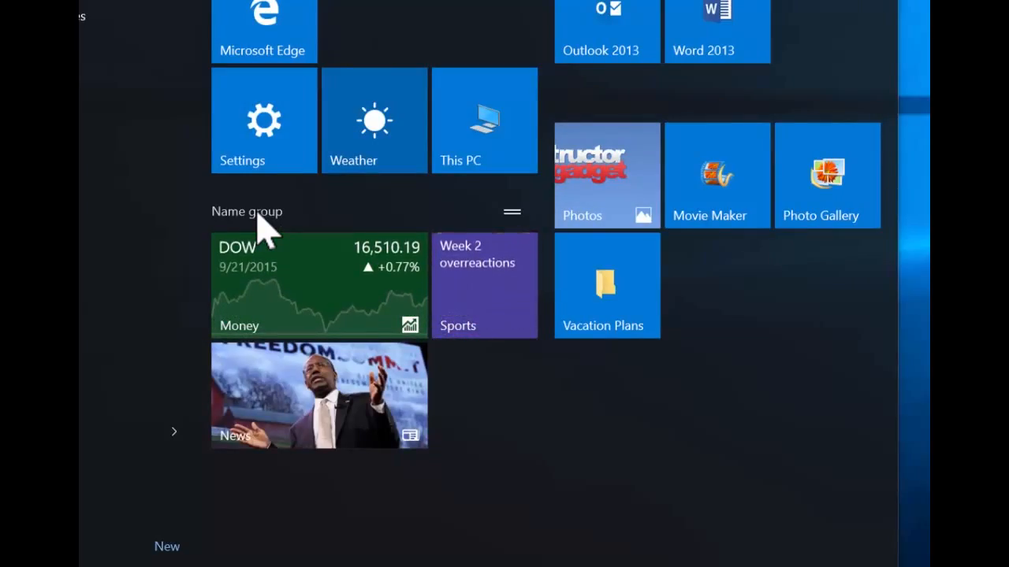
# Name the new tile group News and Finance, and rename the Work Related group Productivity
pyautogui.click(256, 211)
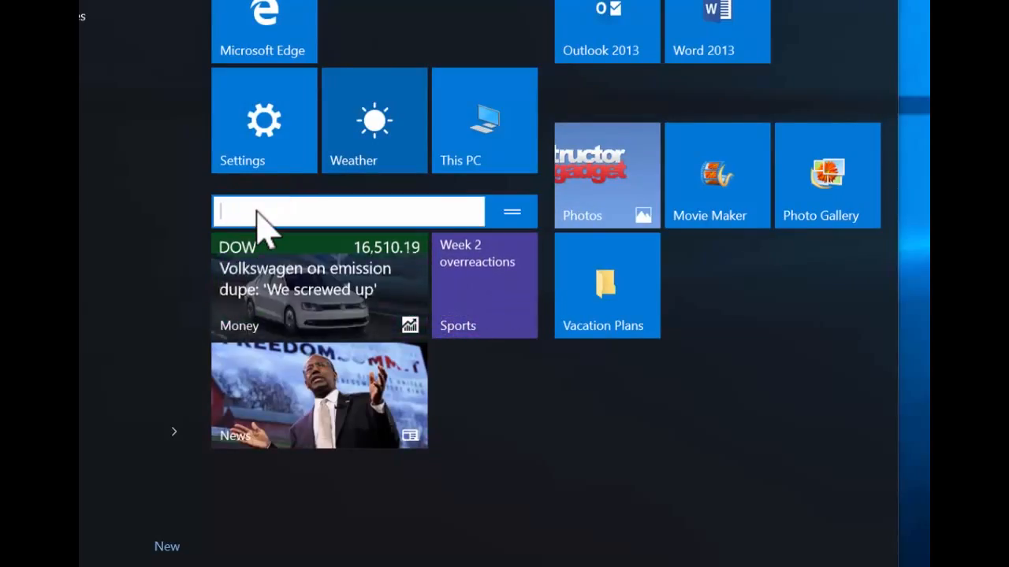
pyautogui.write('News and Finance')
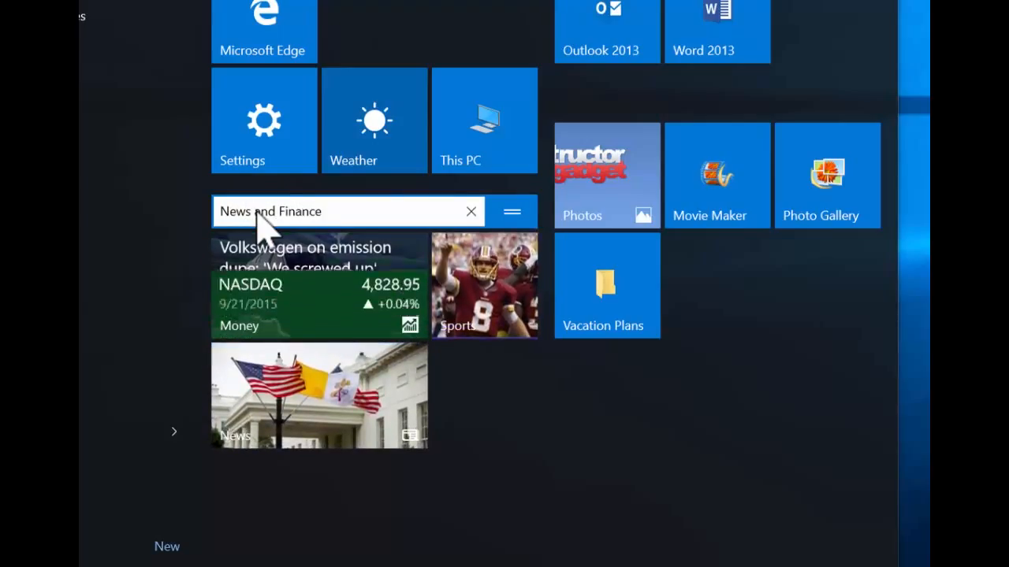
pyautogui.press('Return')
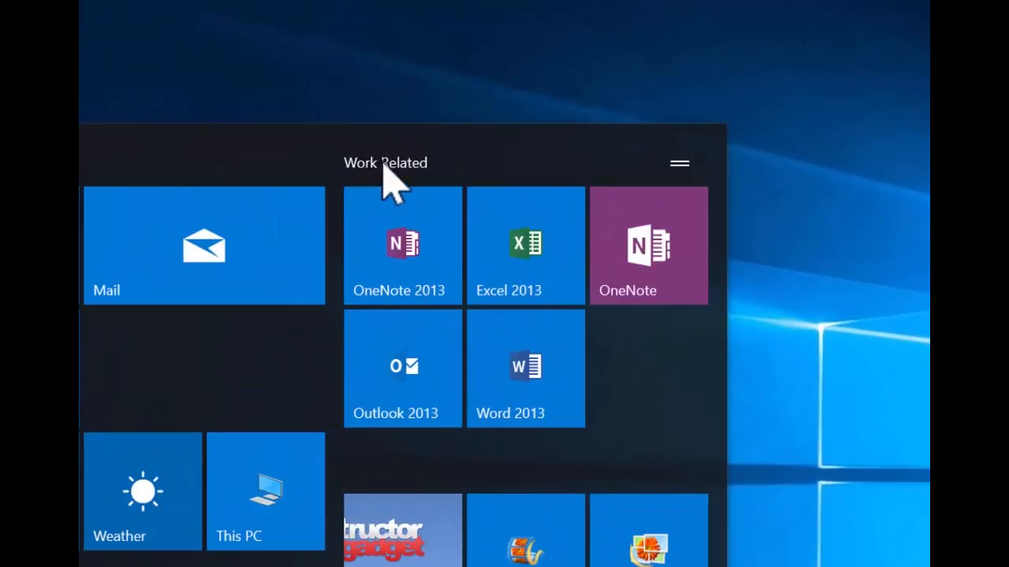
pyautogui.click(384, 164)
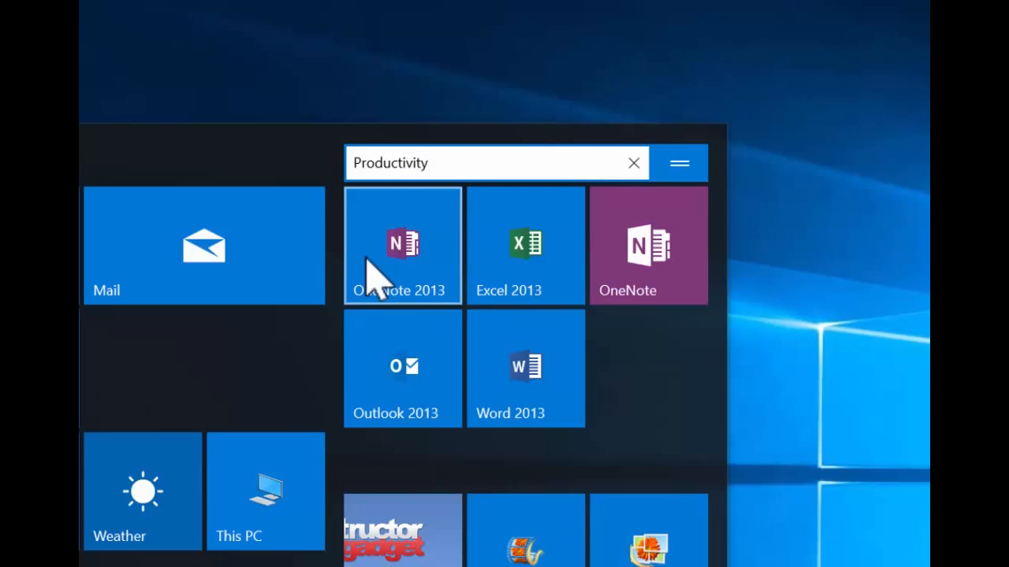
pyautogui.press('Return')
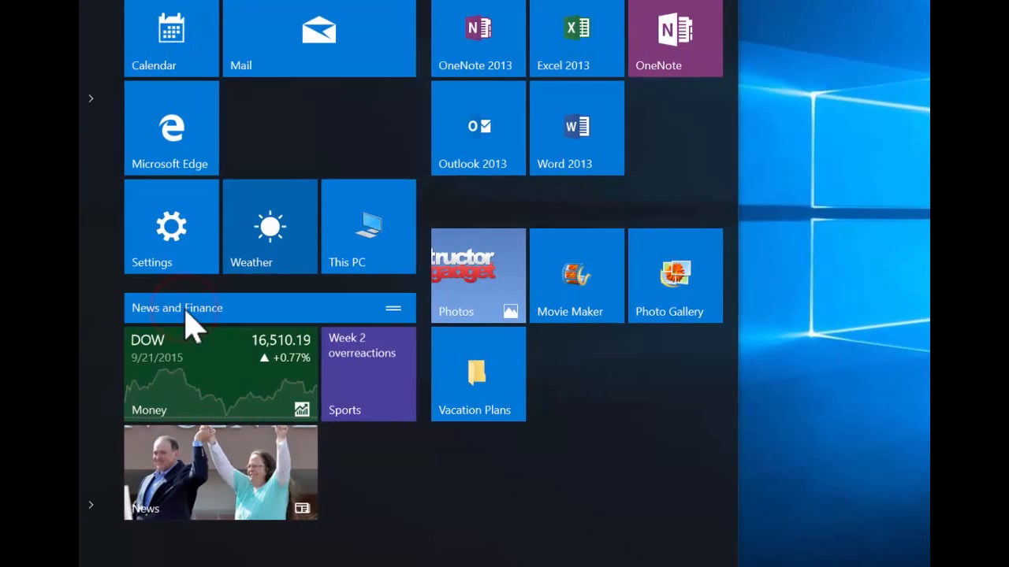
# Move the News and Finance group beneath Productivity, and the unnamed Photos group beneath Everyday Things
pyautogui.moveTo(187, 325); pyautogui.dragTo(507, 212)
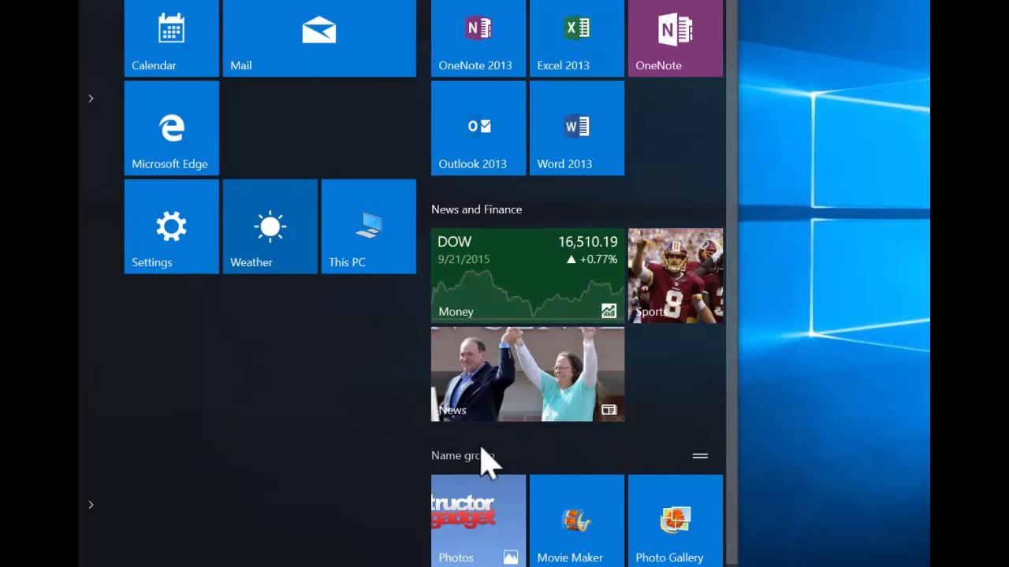
pyautogui.moveTo(483, 465); pyautogui.dragTo(150, 323)
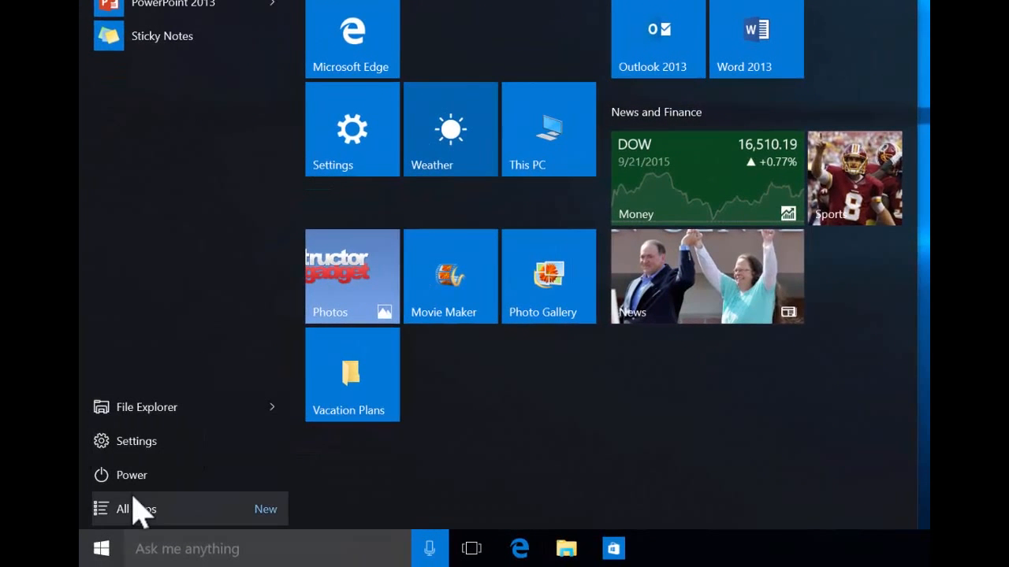
# Search for cnn, pin CNN App for Windows to Start, and place its tile beneath Sports in the News and Finance group
pyautogui.click(126, 512)
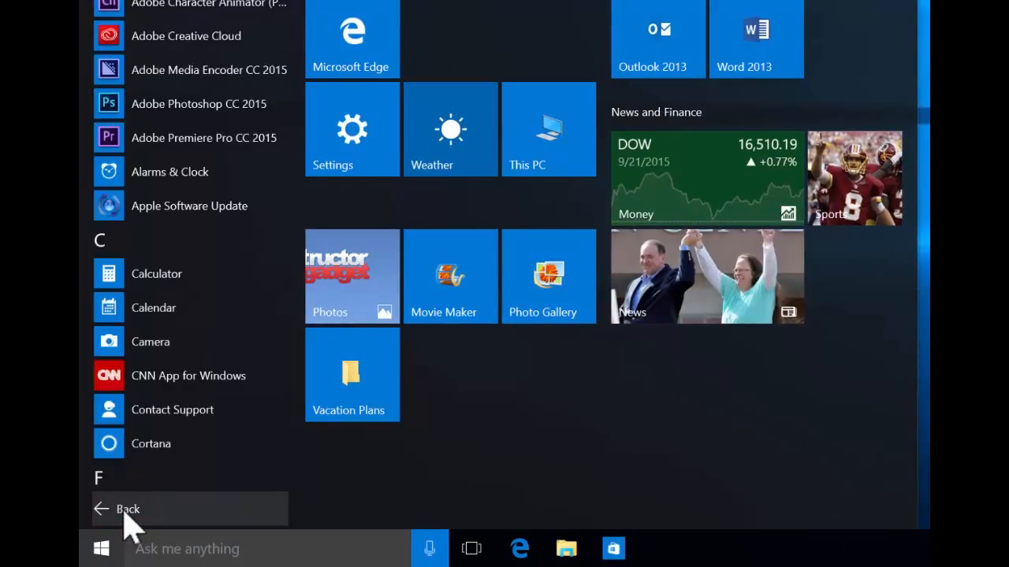
pyautogui.click(207, 546)
pyautogui.write('cnn')
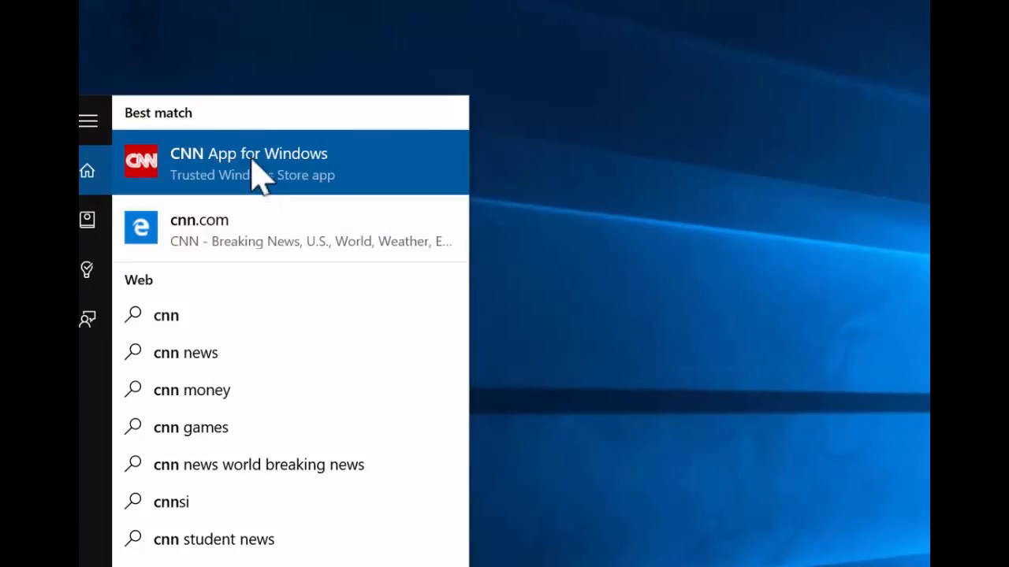
pyautogui.rightClick(258, 175)
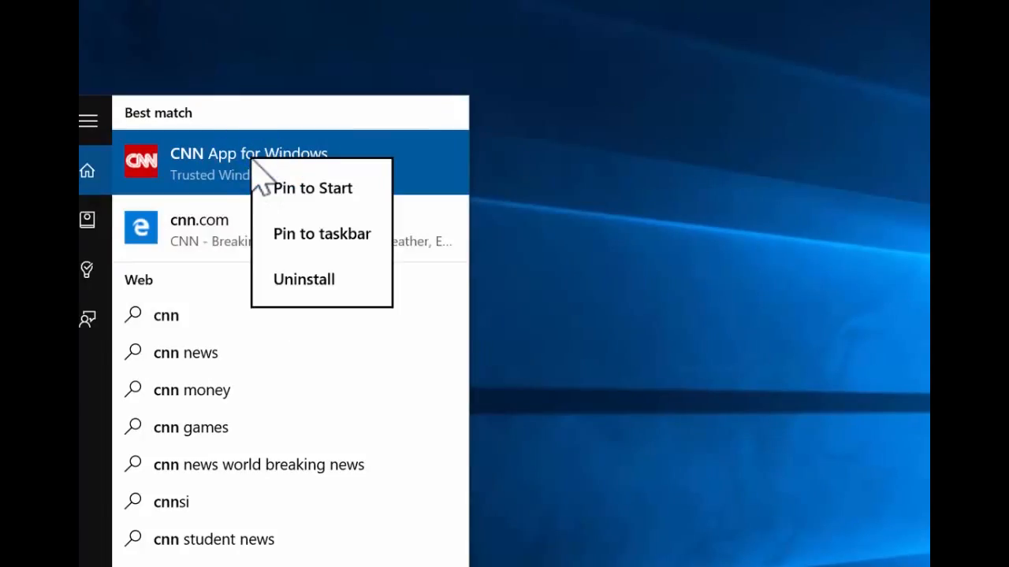
pyautogui.click(289, 187)
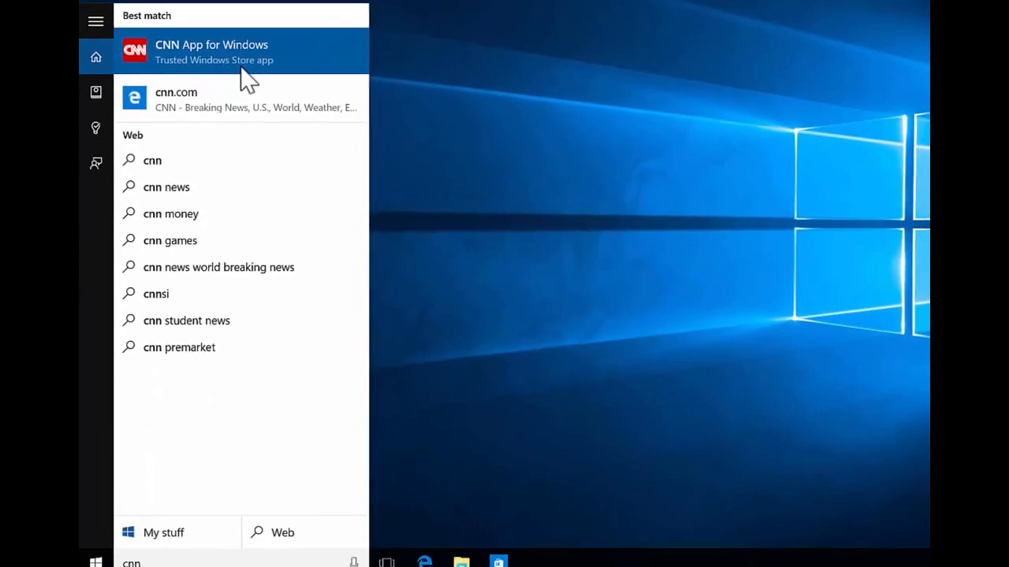
pyautogui.press('super')
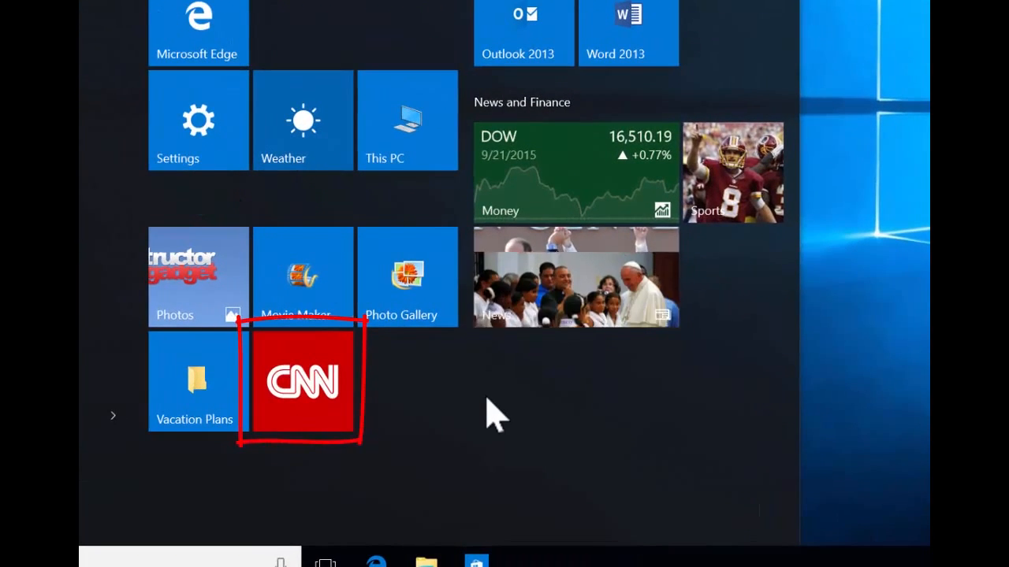
pyautogui.moveTo(335, 386); pyautogui.dragTo(752, 280)
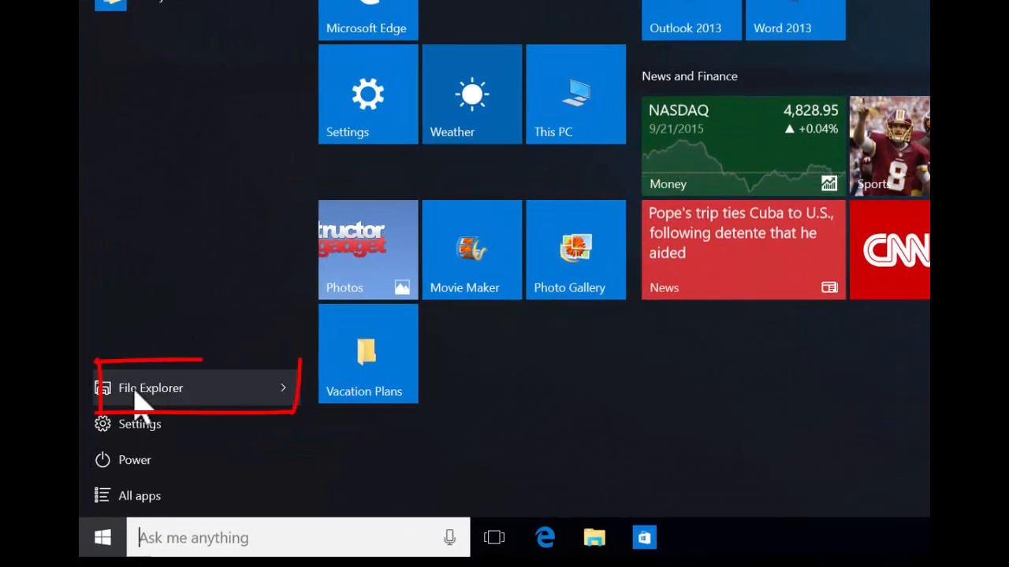
# Pin the Vacation Plans folder from Documents to Start using File Explorer, and reopen the Start menu to check its tile
pyautogui.click(136, 394)
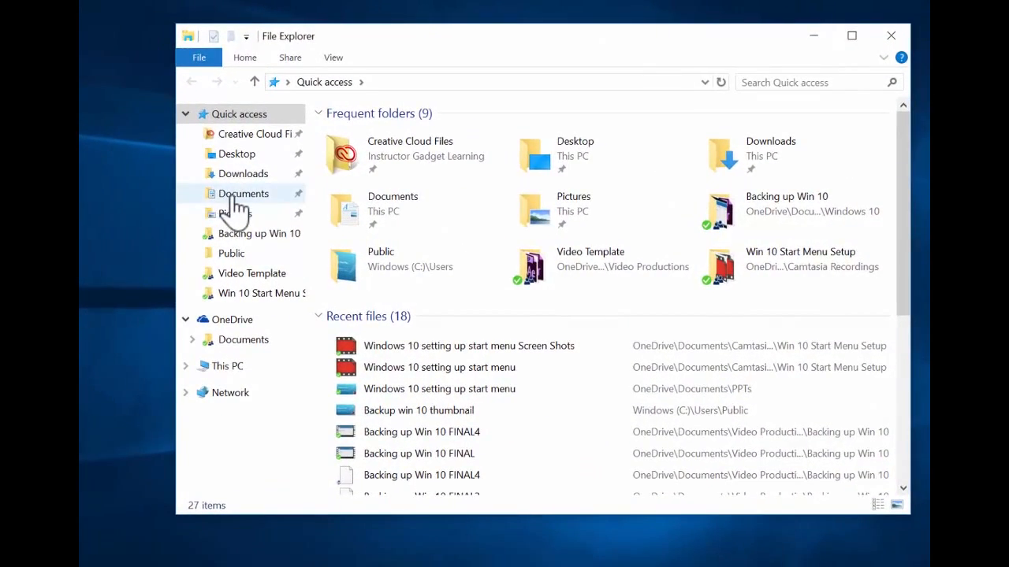
pyautogui.click(236, 197)
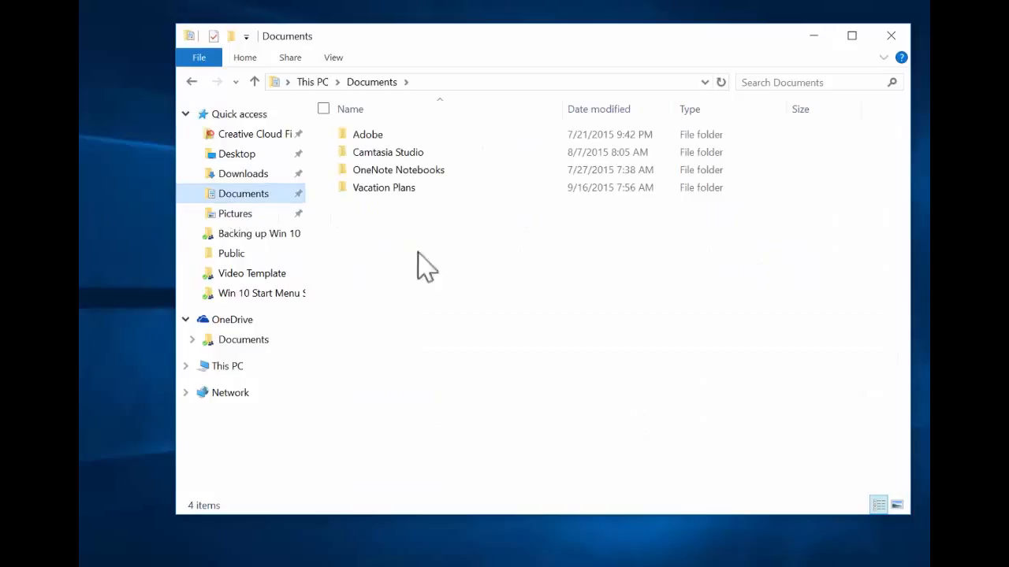
pyautogui.rightClick(413, 190)
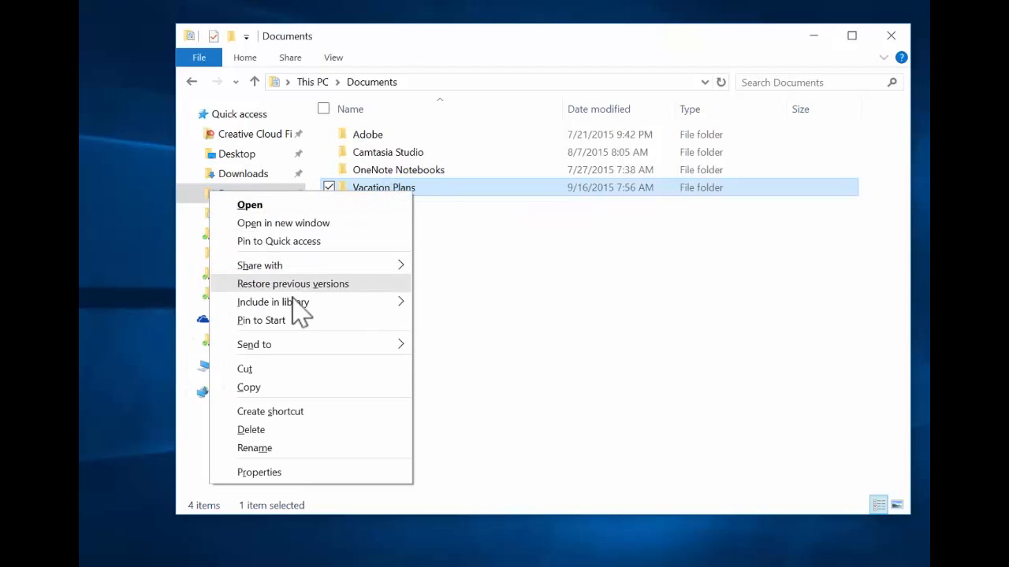
pyautogui.click(277, 319)
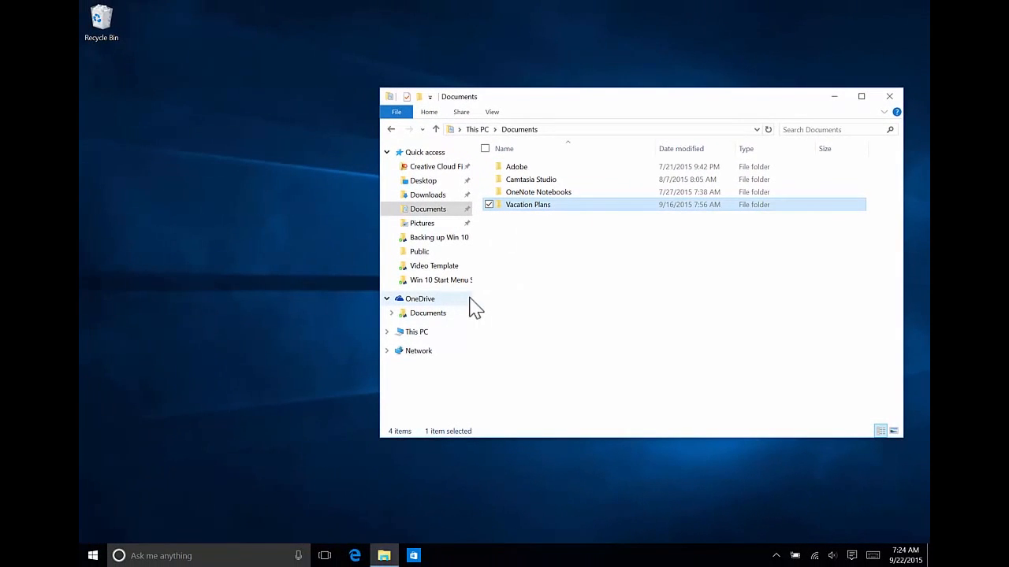
pyautogui.click(93, 556)
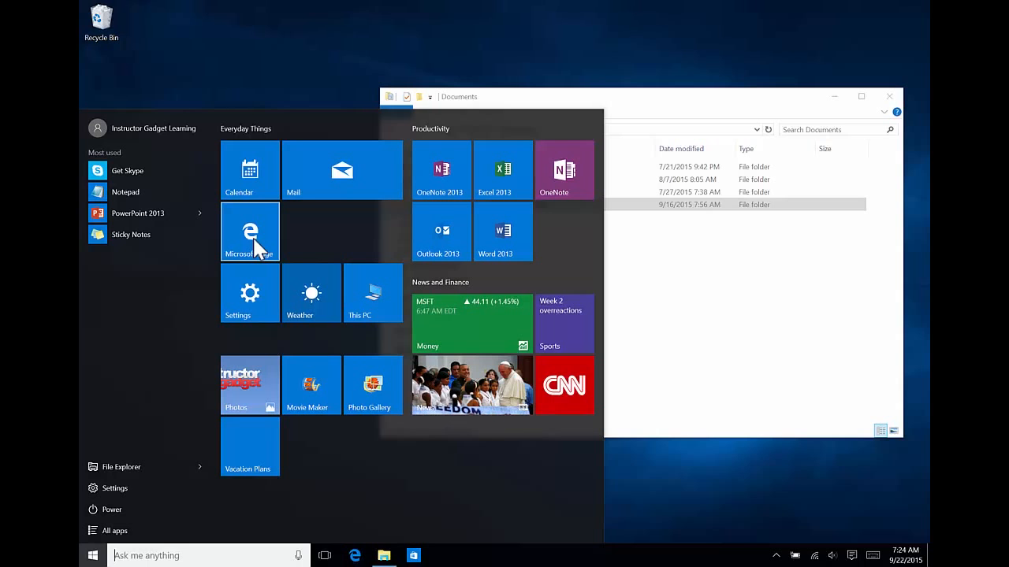
# Pin the finance.yahoo.com page to Start from Microsoft Edge, and place its tile beneath News in the News and Finance group
pyautogui.click(253, 241)
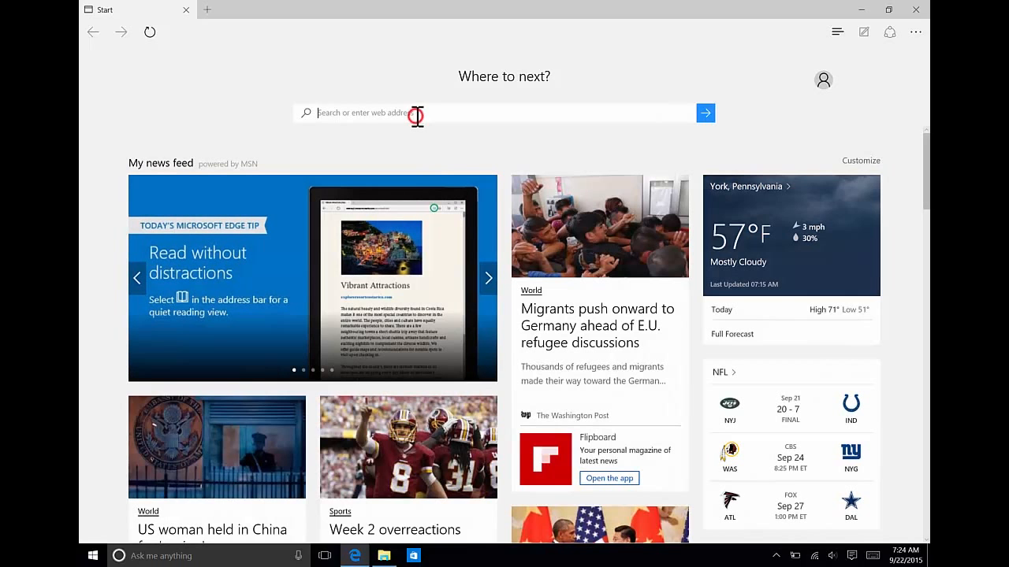
pyautogui.write('finance.yahoo.com/')
pyautogui.press('Return')
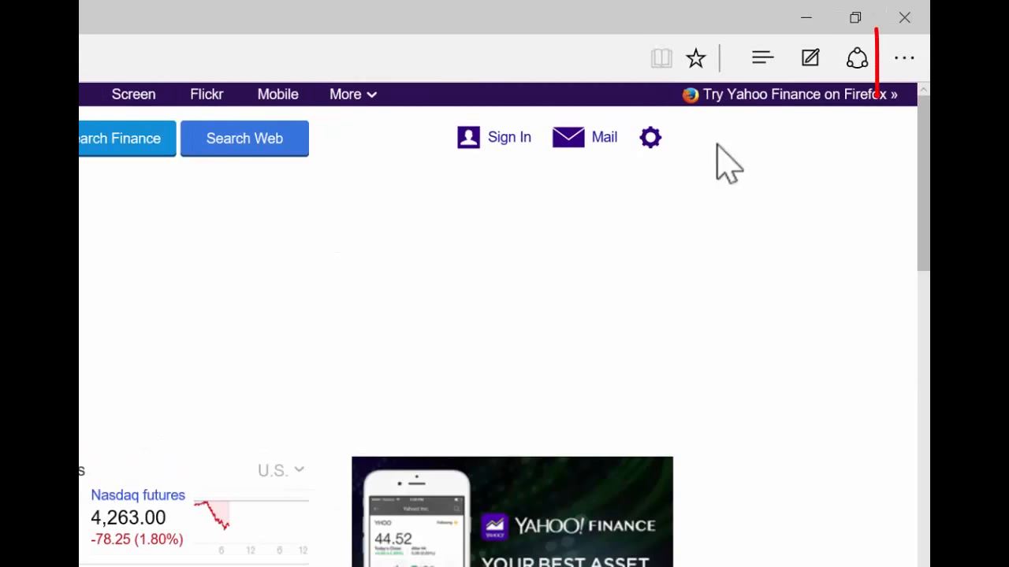
pyautogui.click(904, 60)
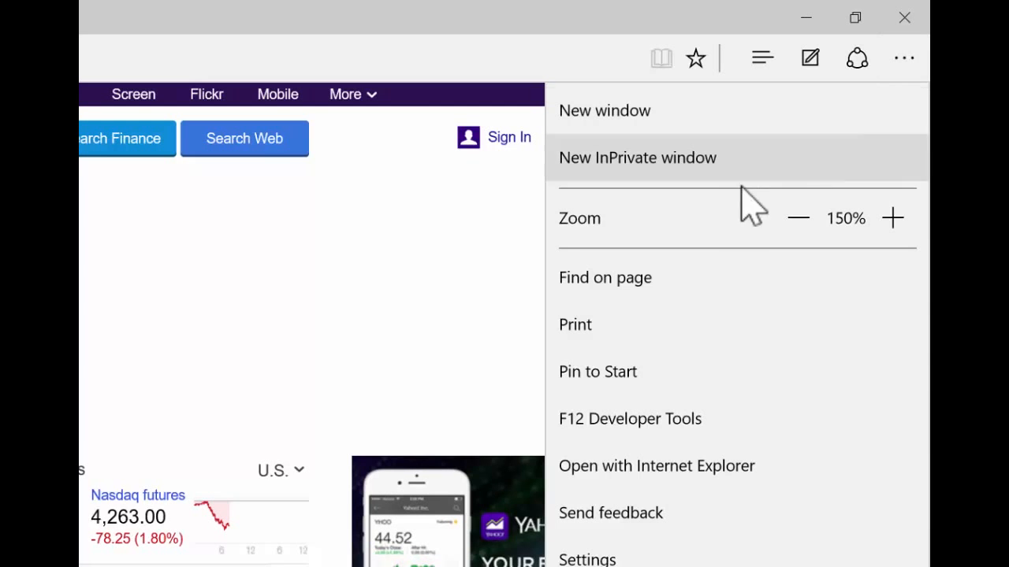
pyautogui.click(605, 375)
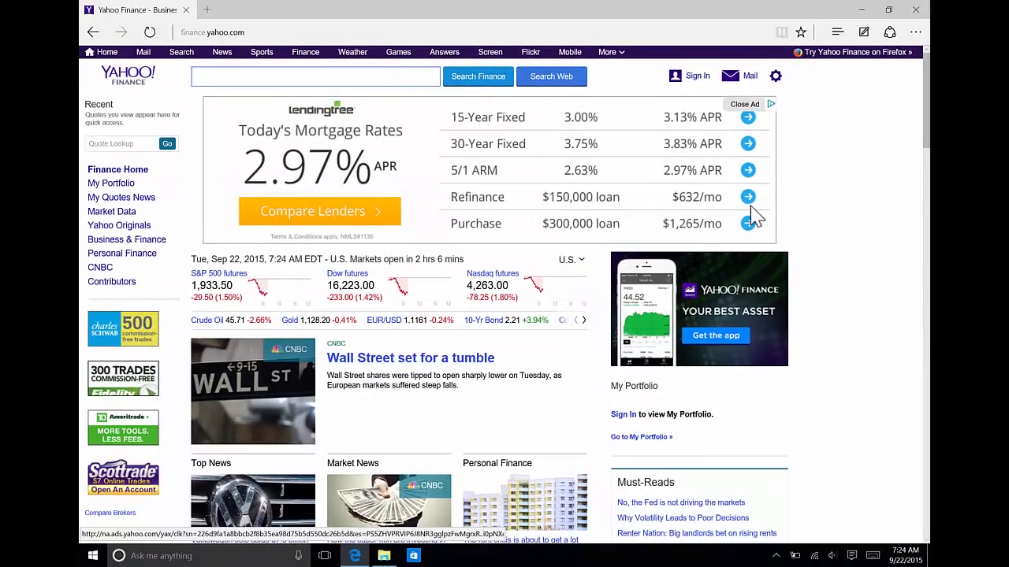
pyautogui.press('super')
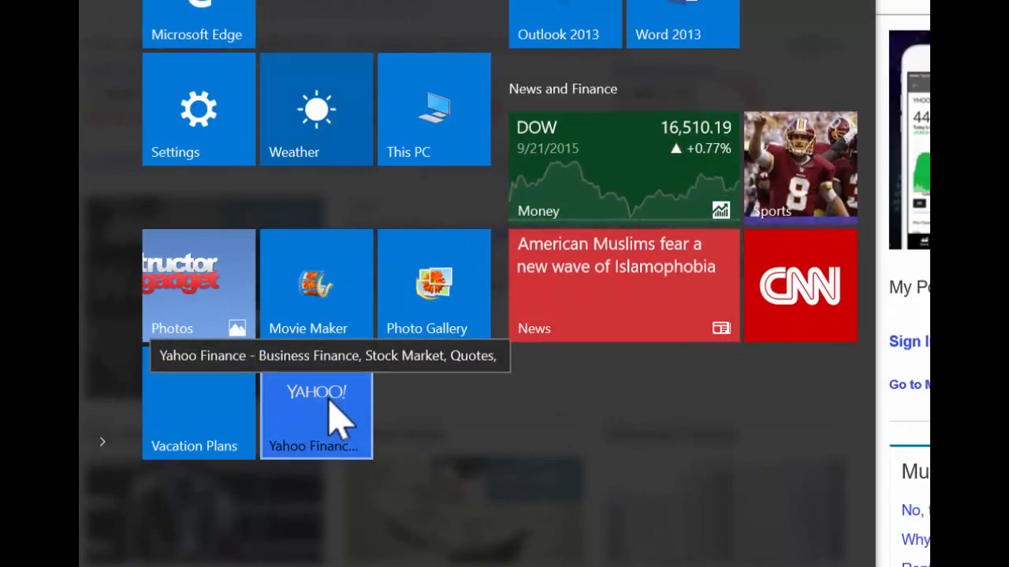
pyautogui.moveTo(331, 418); pyautogui.dragTo(559, 371)
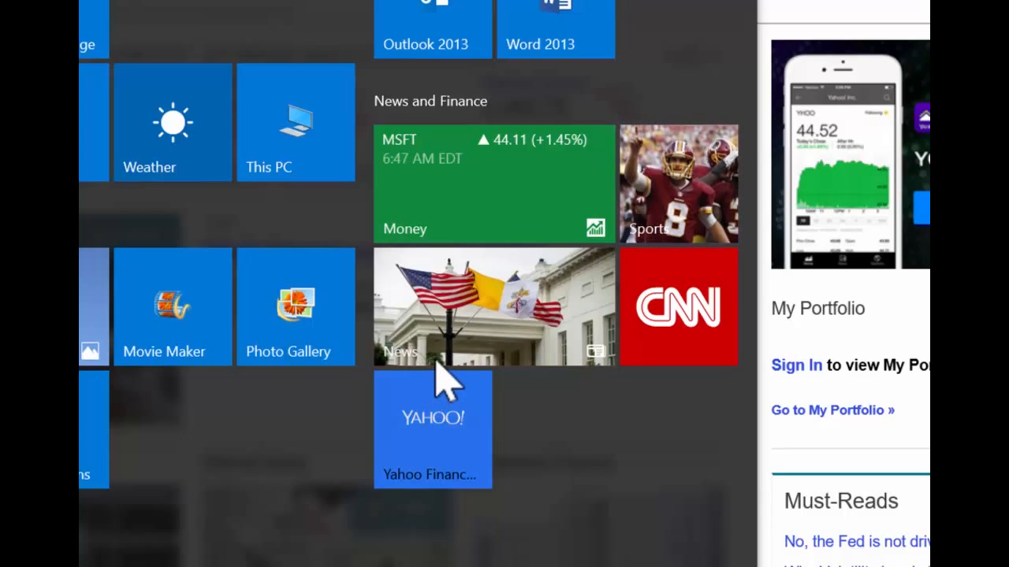
# Resize the News tile in the News and Finance group to Large and turn its live tile off
pyautogui.rightClick(472, 324)
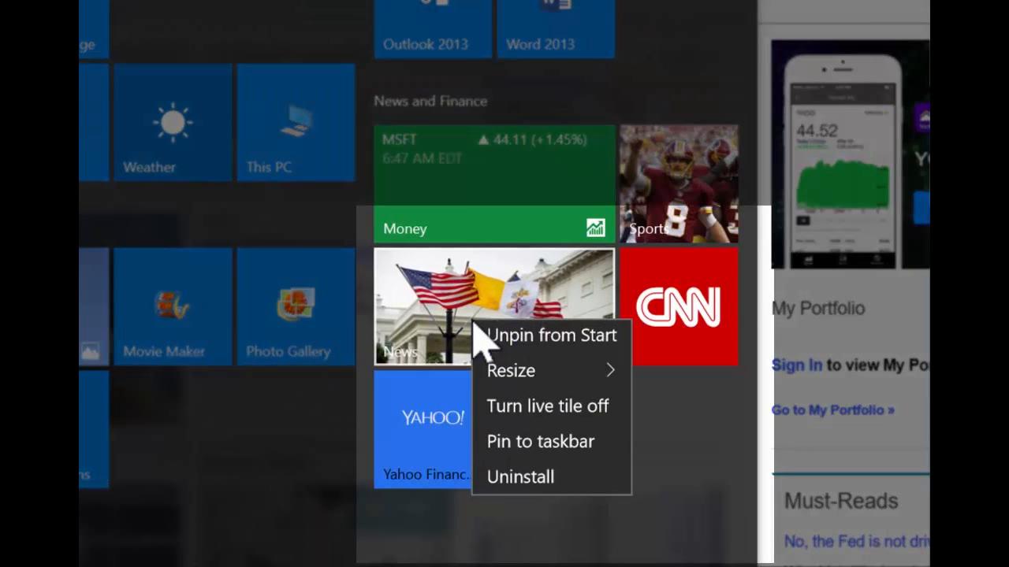
pyautogui.moveTo(524, 387)
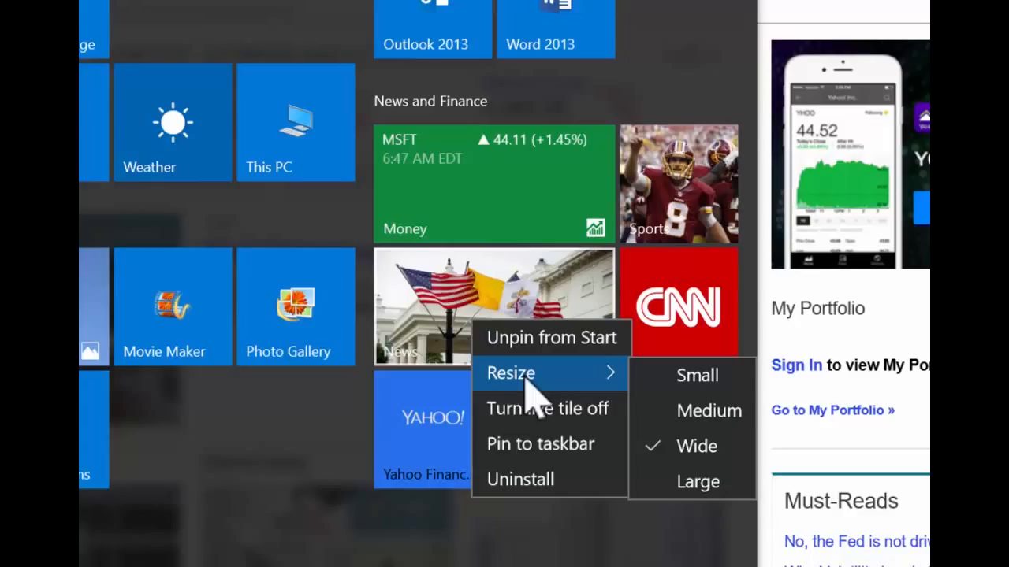
pyautogui.click(676, 481)
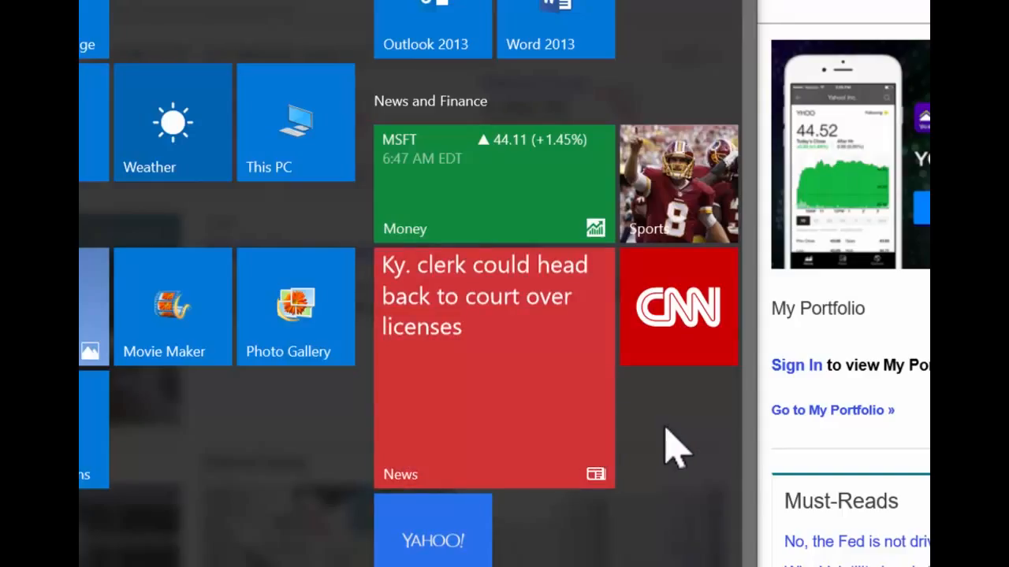
pyautogui.click(528, 344)
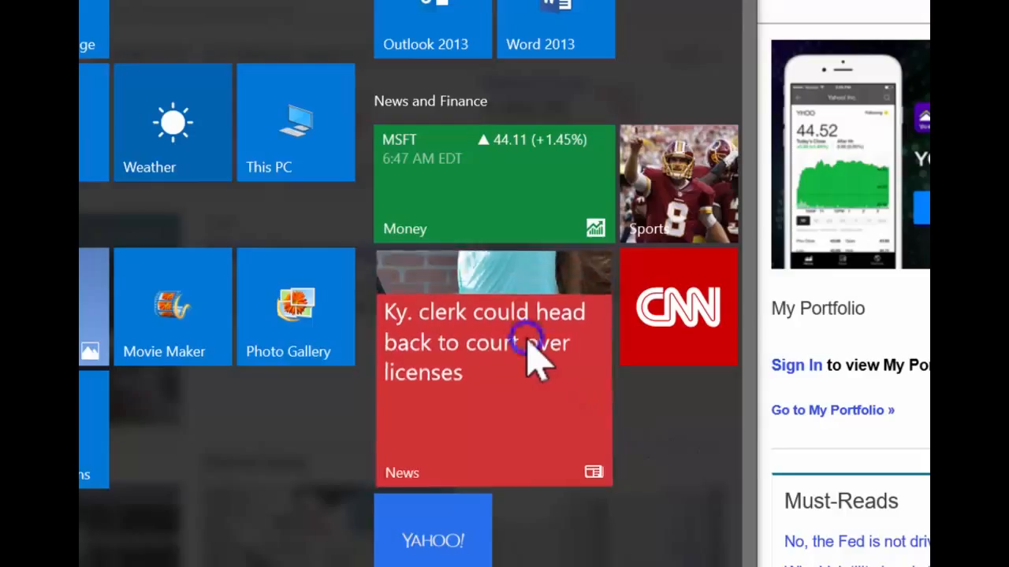
pyautogui.rightClick(530, 350)
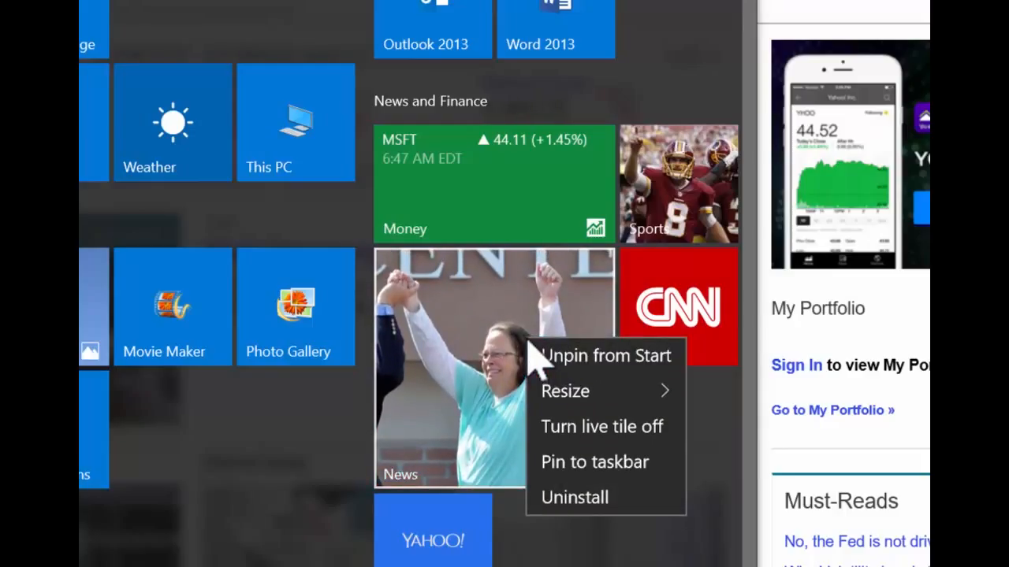
pyautogui.click(583, 428)
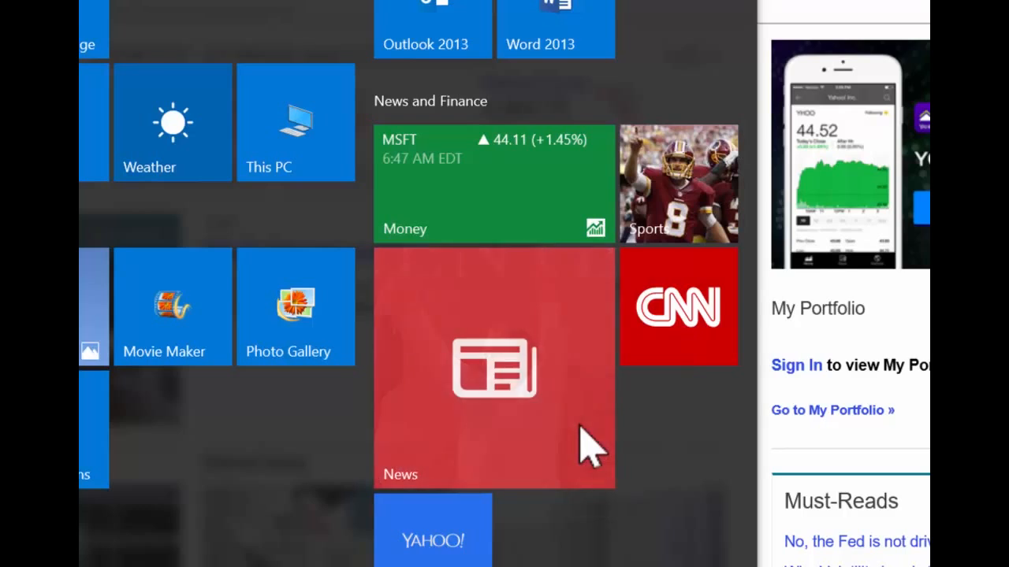